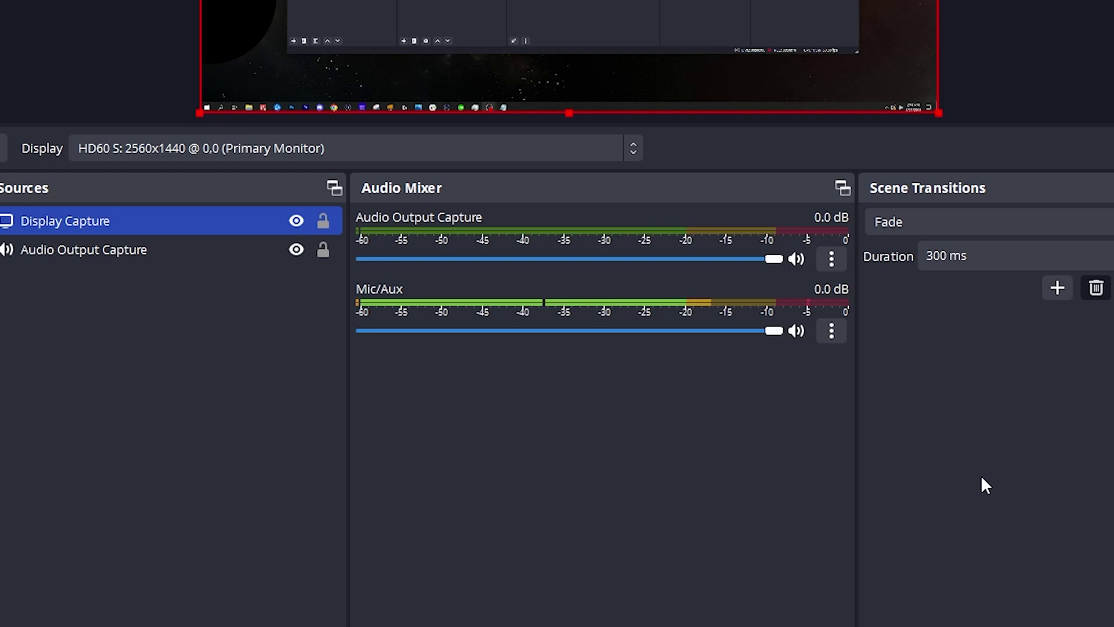
Open the Filters window for the Mic/Aux source from its Audio Mixer menu
click(832, 331)
click(880, 576)
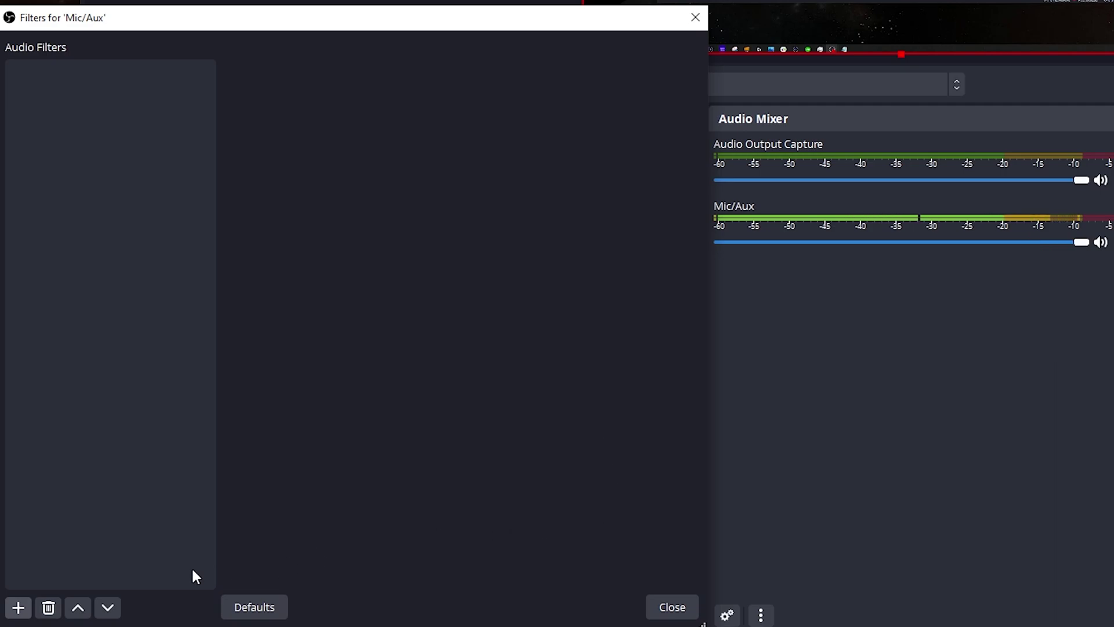
Add a Gain filter named Gain and enter 5 for a 5.00 dB boost
click(18, 607)
click(79, 443)
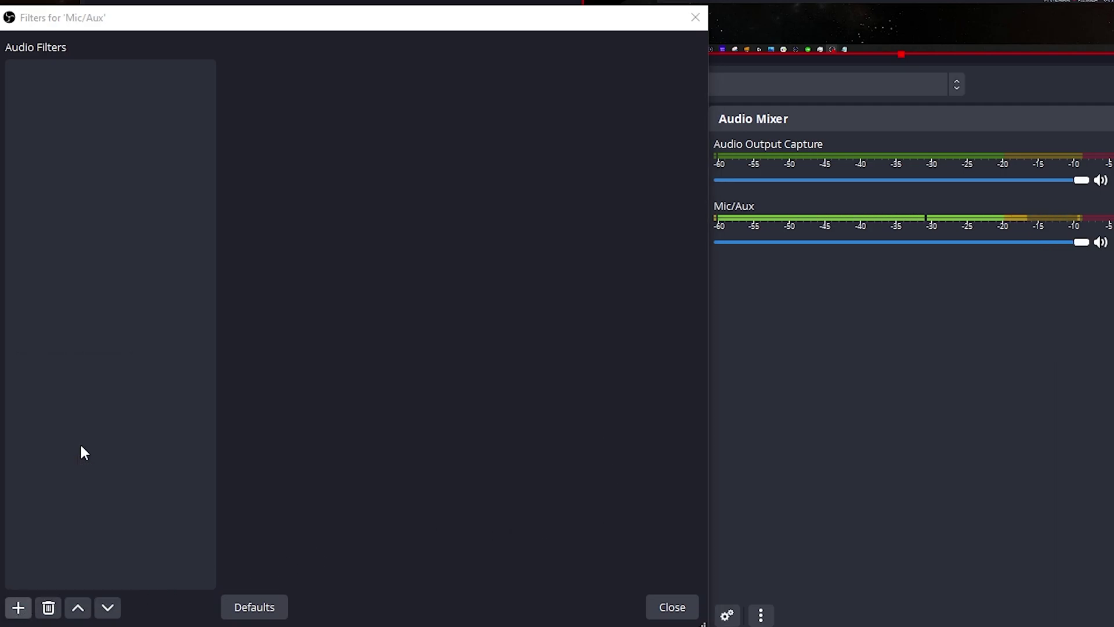
click(312, 350)
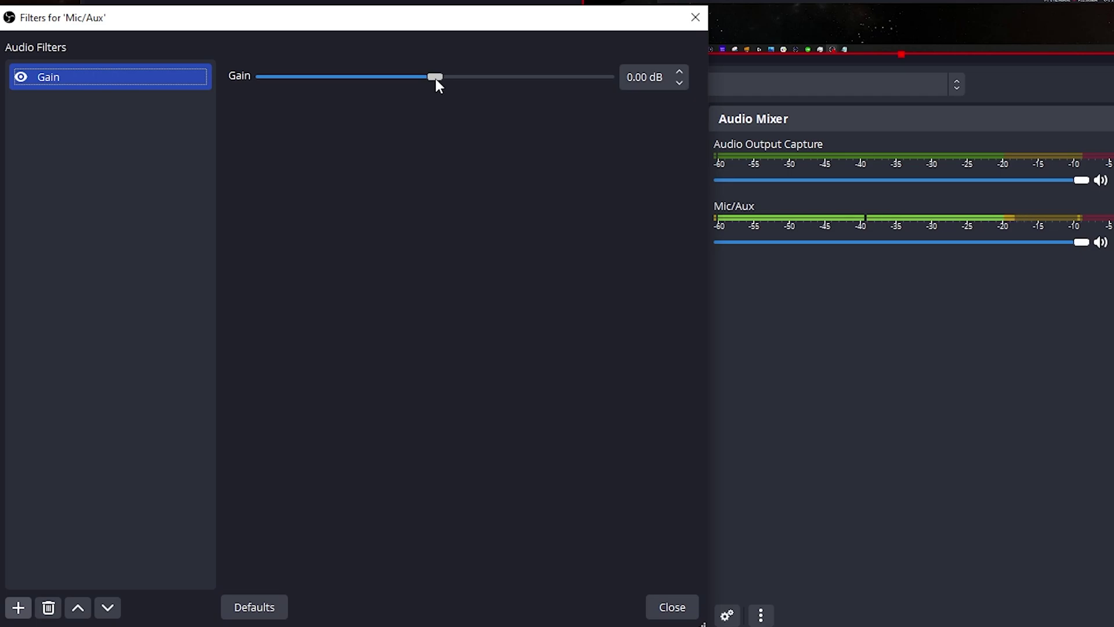
click(624, 79)
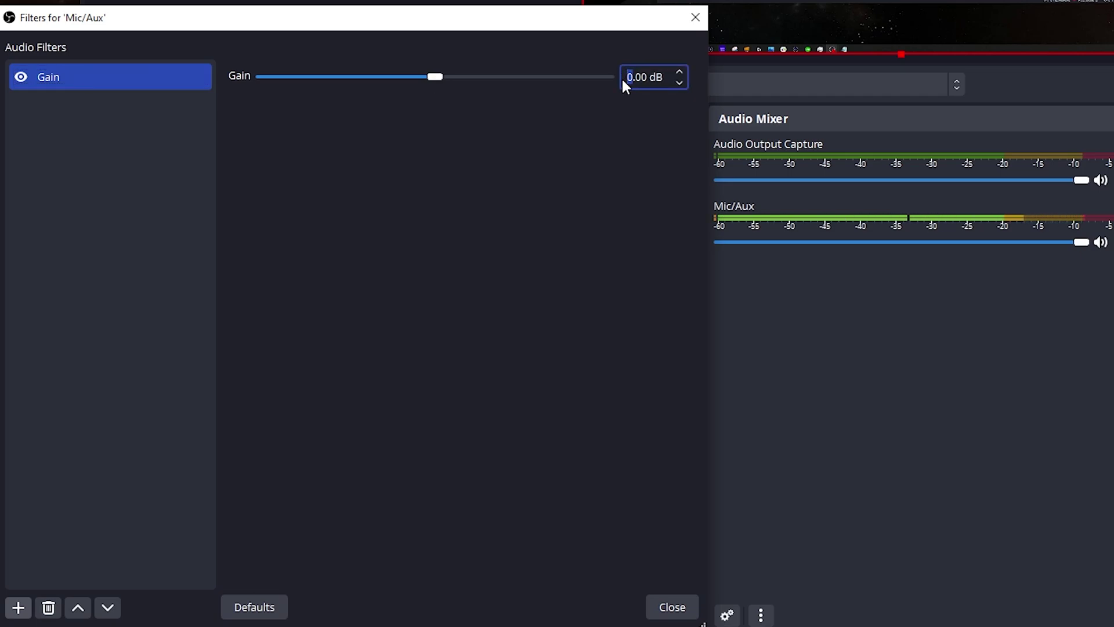
text(5)
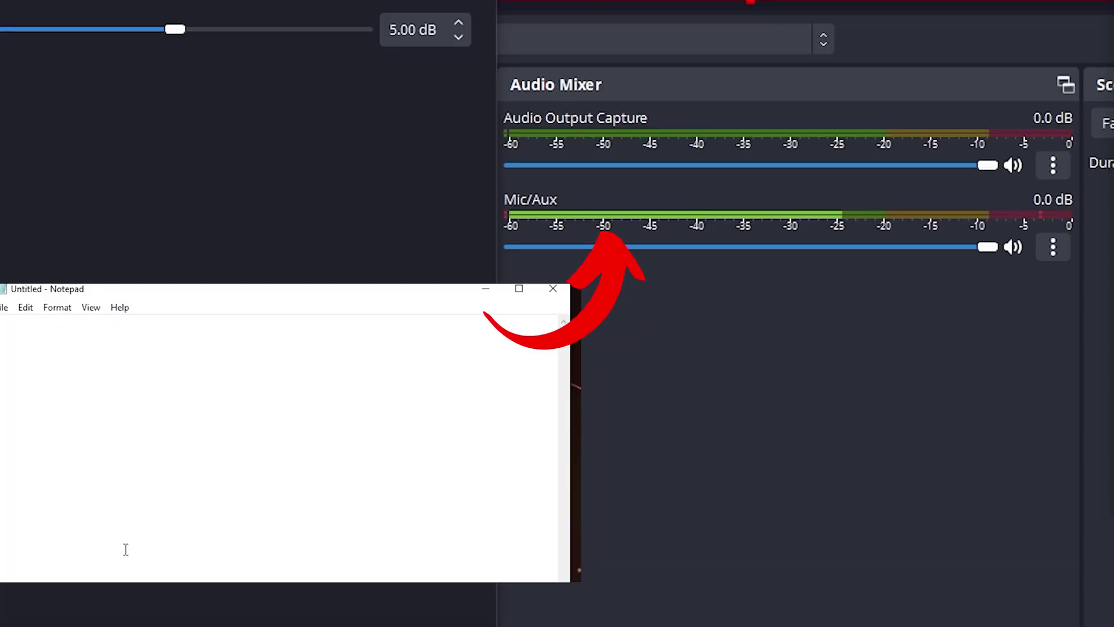
Type the test line 'Here you should be able to hear plenty of key clicks and it's' in Notepad
text(Here)
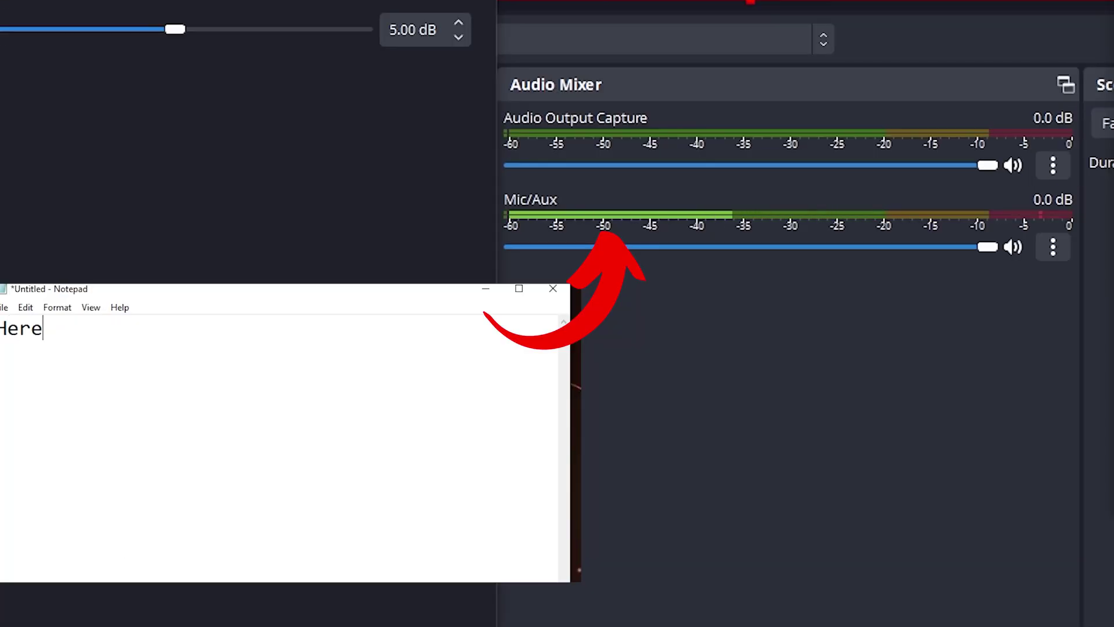
text( you should be able to hea)
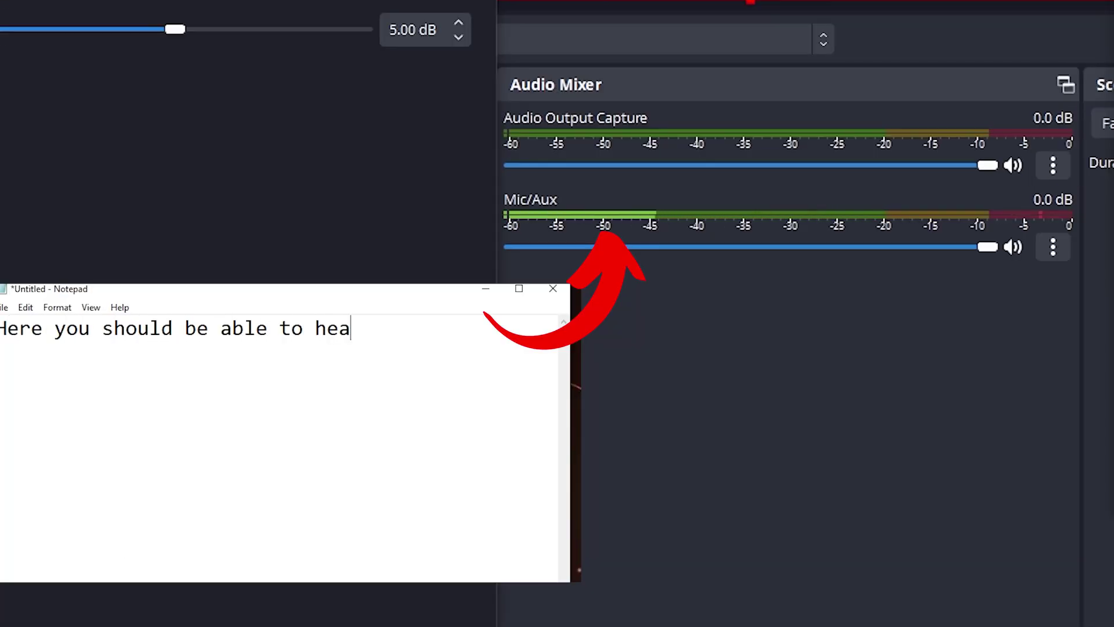
text(r plenty of key clicks)
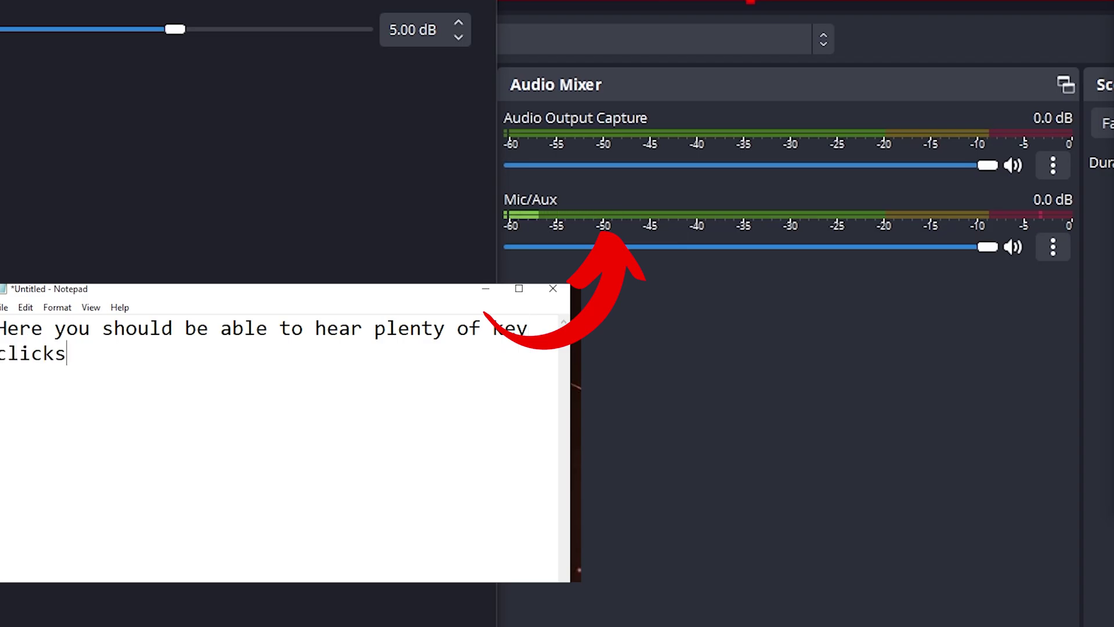
text( and it's)
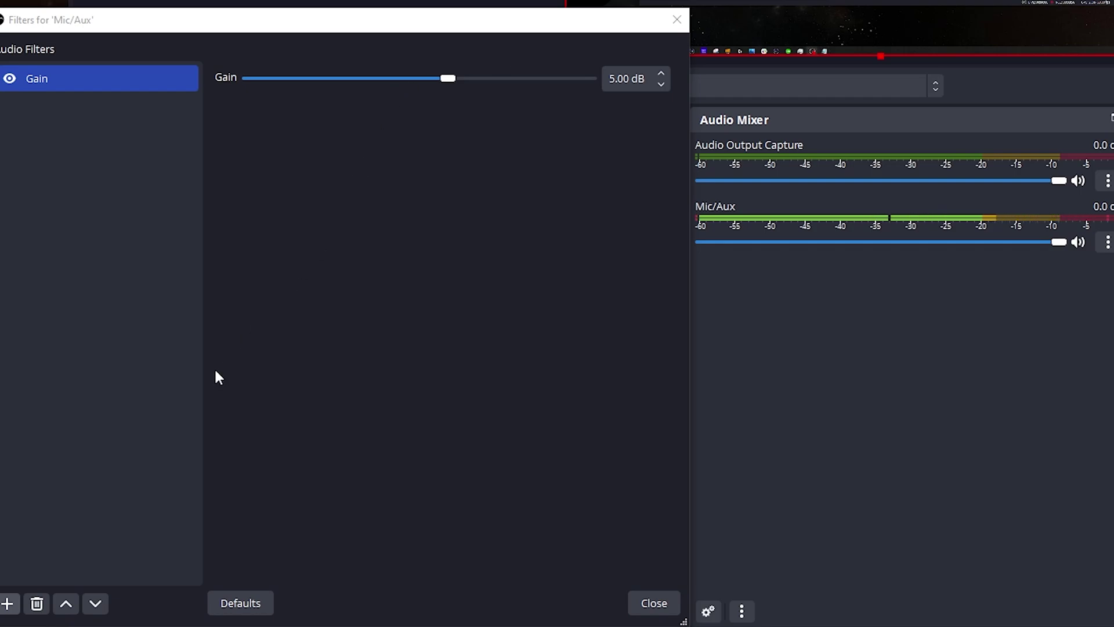
Add an Expander filter to Mic/Aux and apply its Gate preset
click(7, 603)
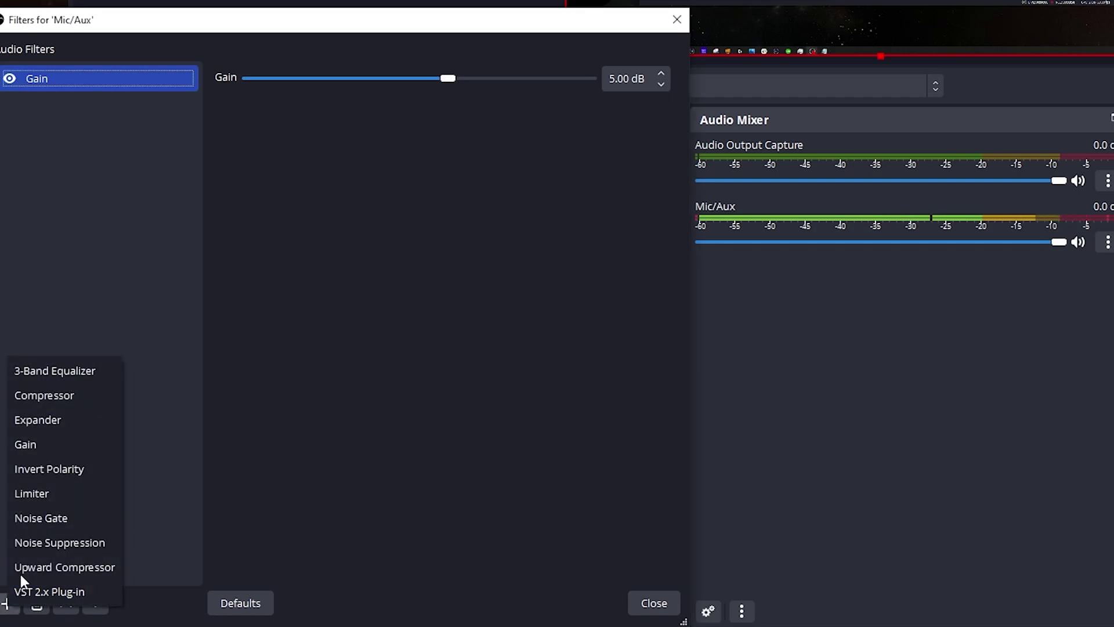
click(75, 423)
click(297, 350)
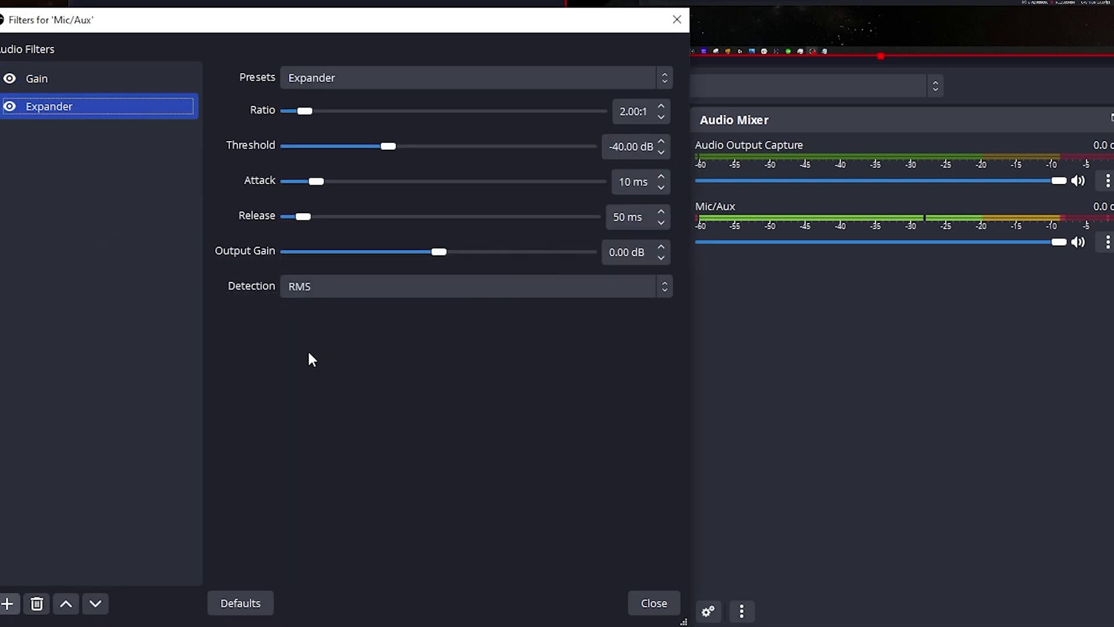
click(478, 82)
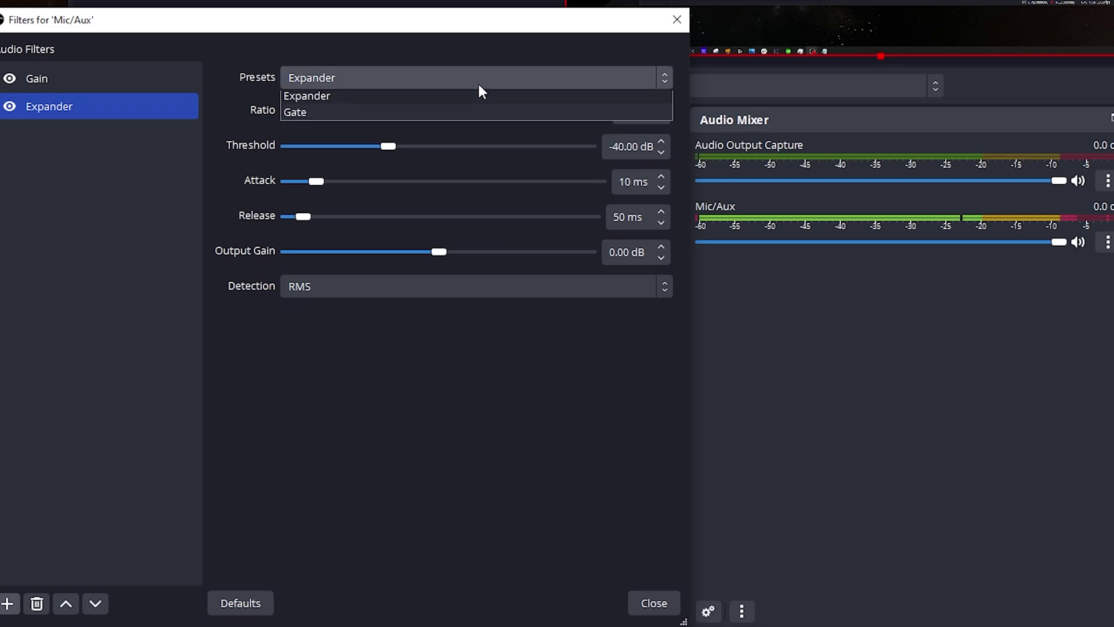
click(348, 115)
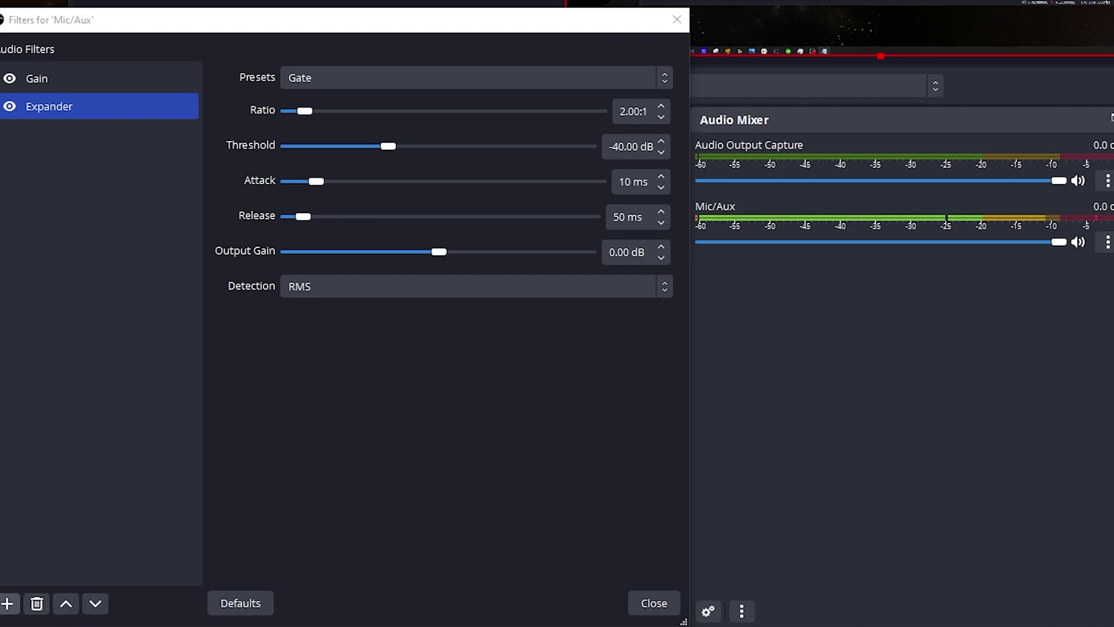
Bypass the Expander to compare, fine-tune its threshold and ratio, then re-enable it
click(9, 106)
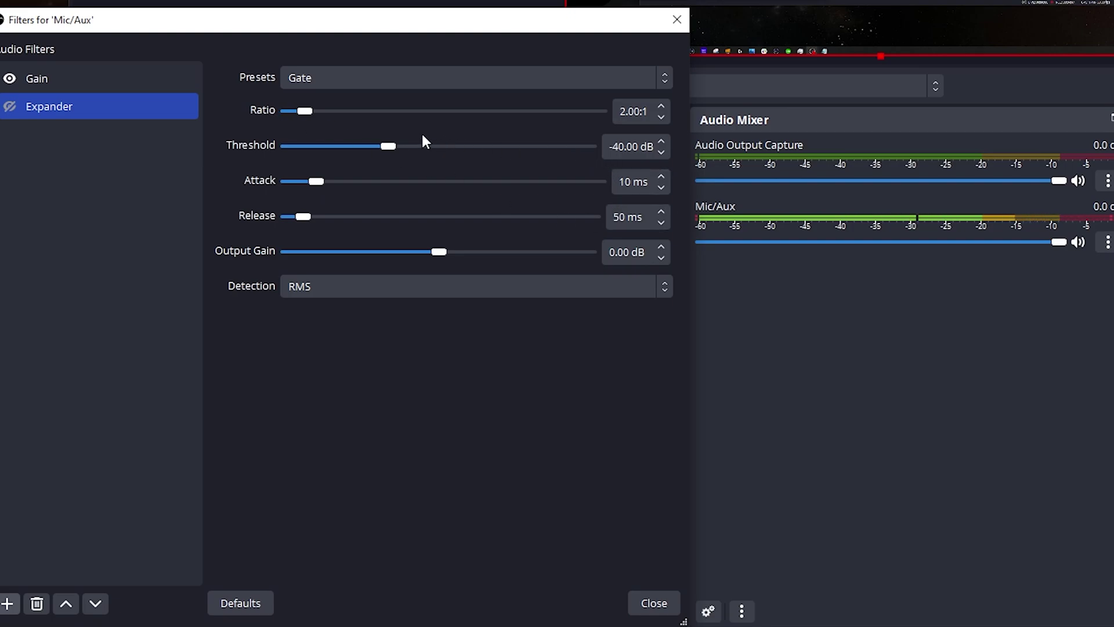
drag(391, 143, 364, 147)
drag(311, 115, 328, 116)
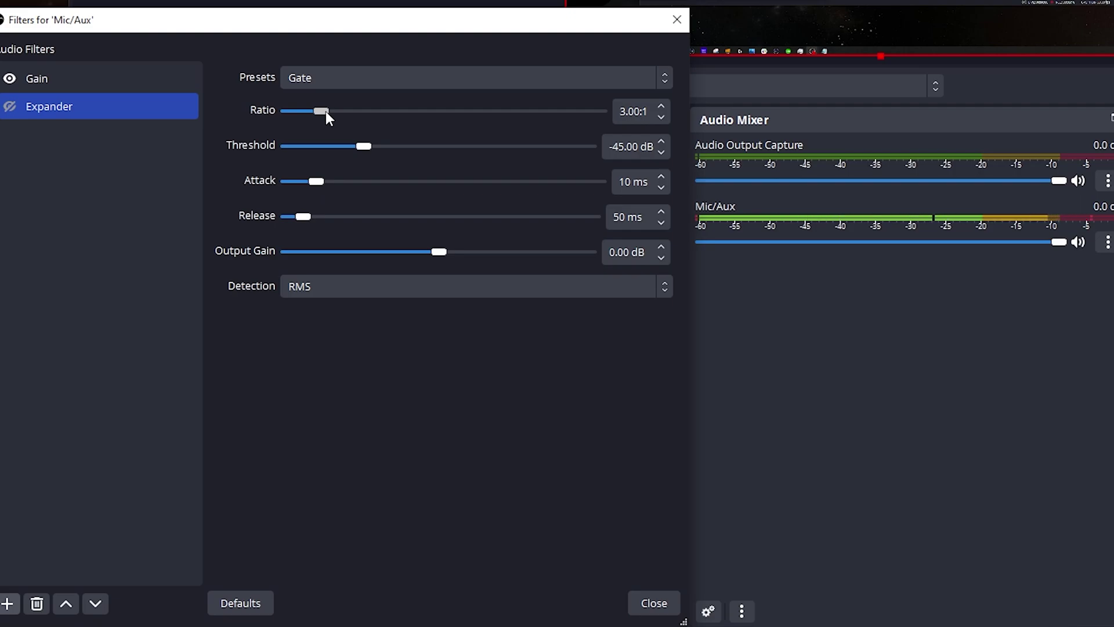
key(space)
Add a 3-Band Equalizer filter with its default name after the Expander
click(7, 605)
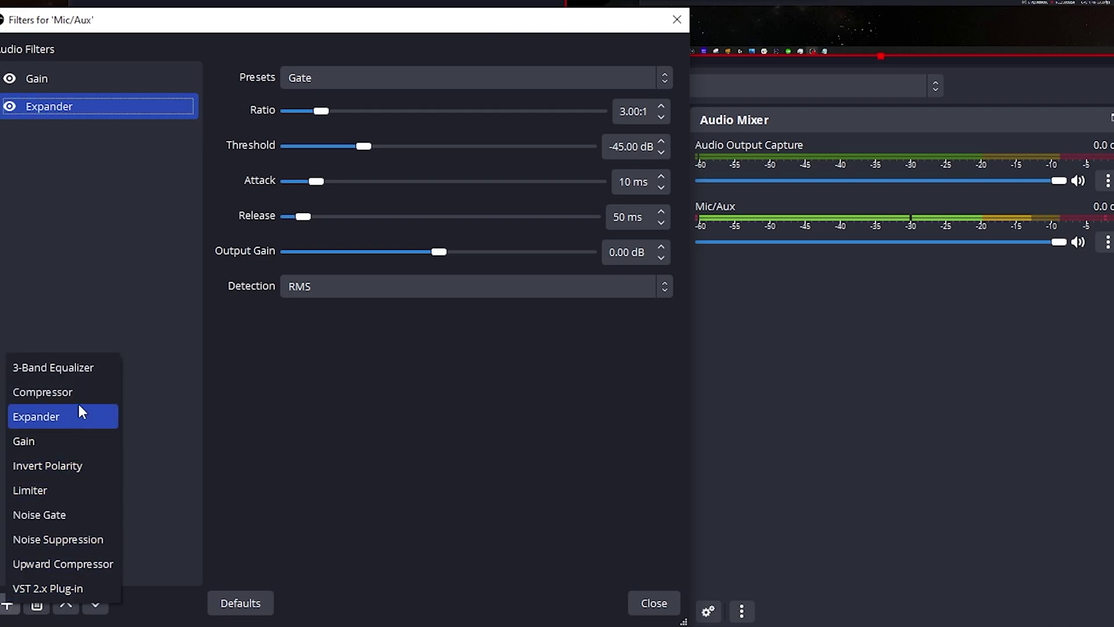
click(92, 369)
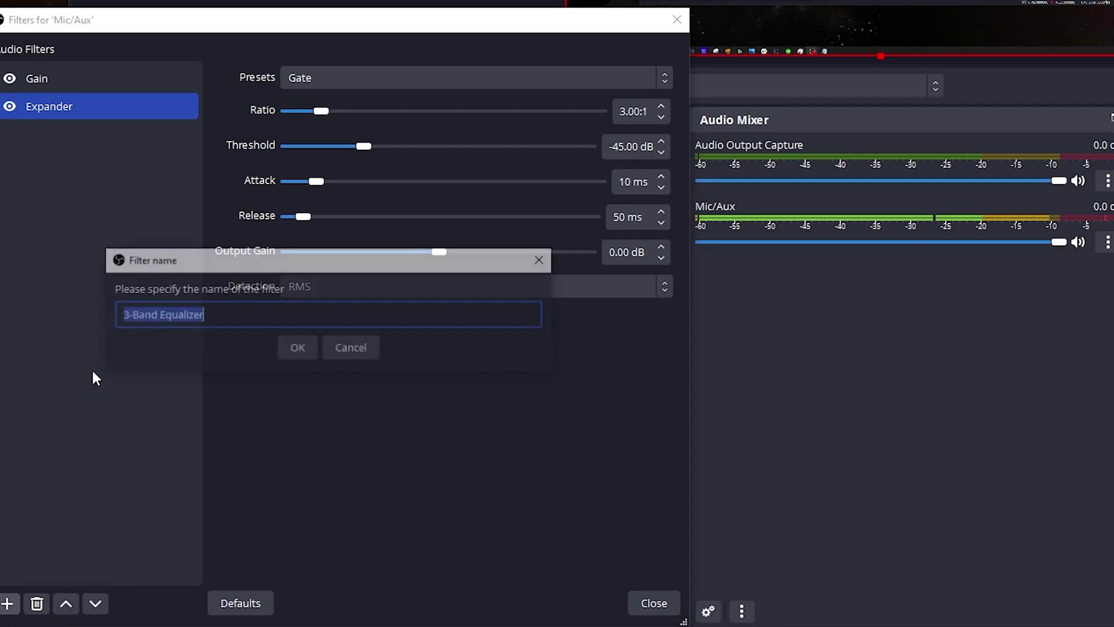
click(297, 349)
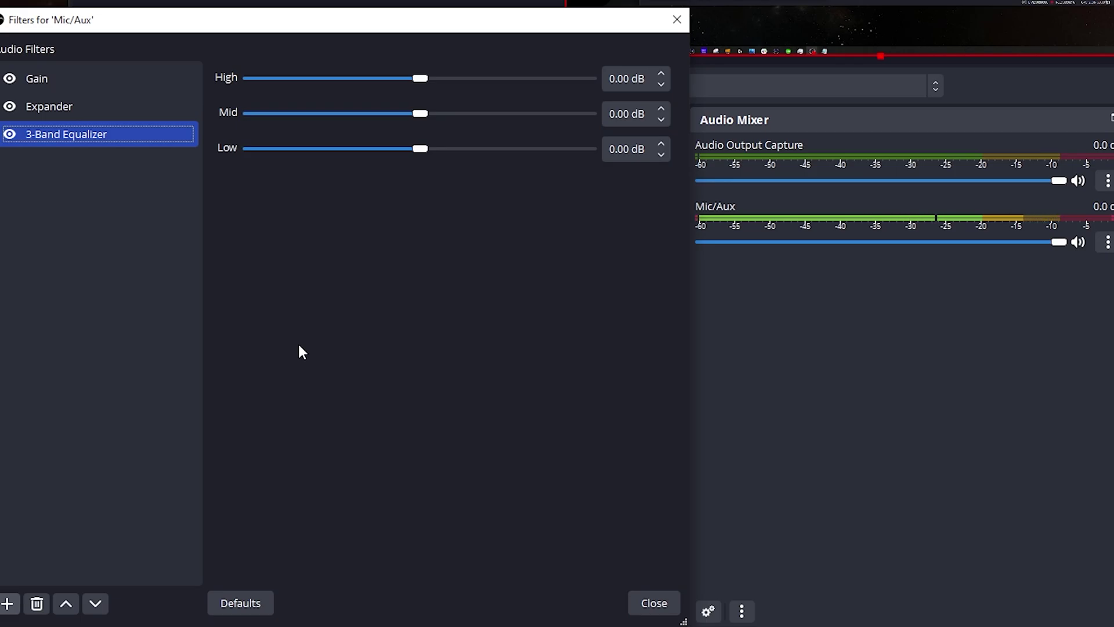
Switch to the ReaEQ window to view its EQ curve for reference
key(alt+Tab)
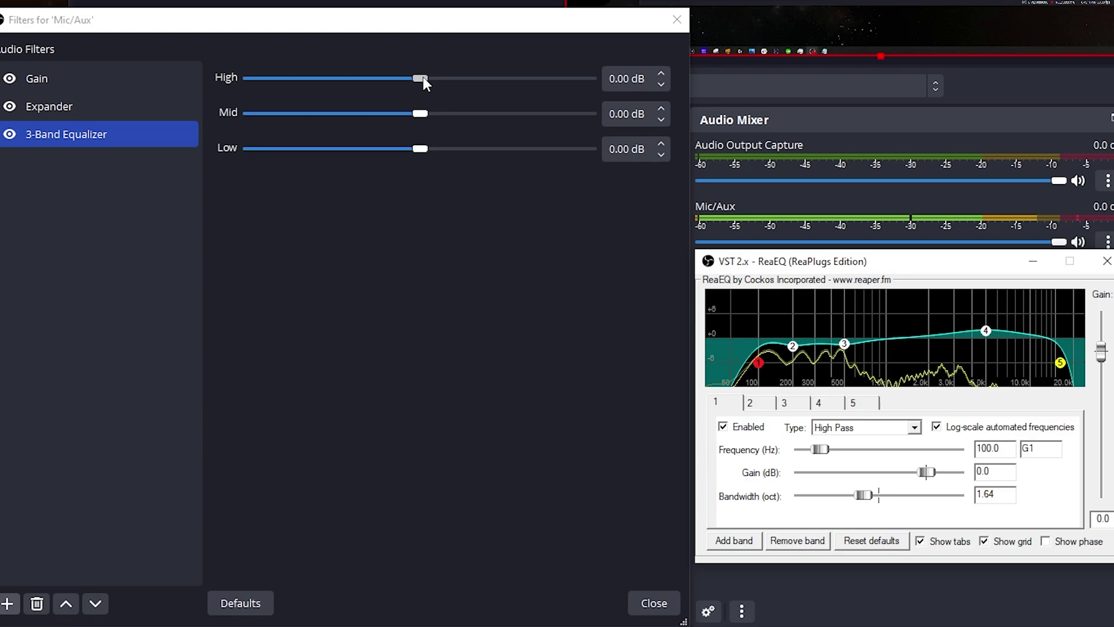
Set the equalizer bands to High 2.00 dB, Low -1.50 dB and Mid -0.10 dB
drag(426, 79, 434, 77)
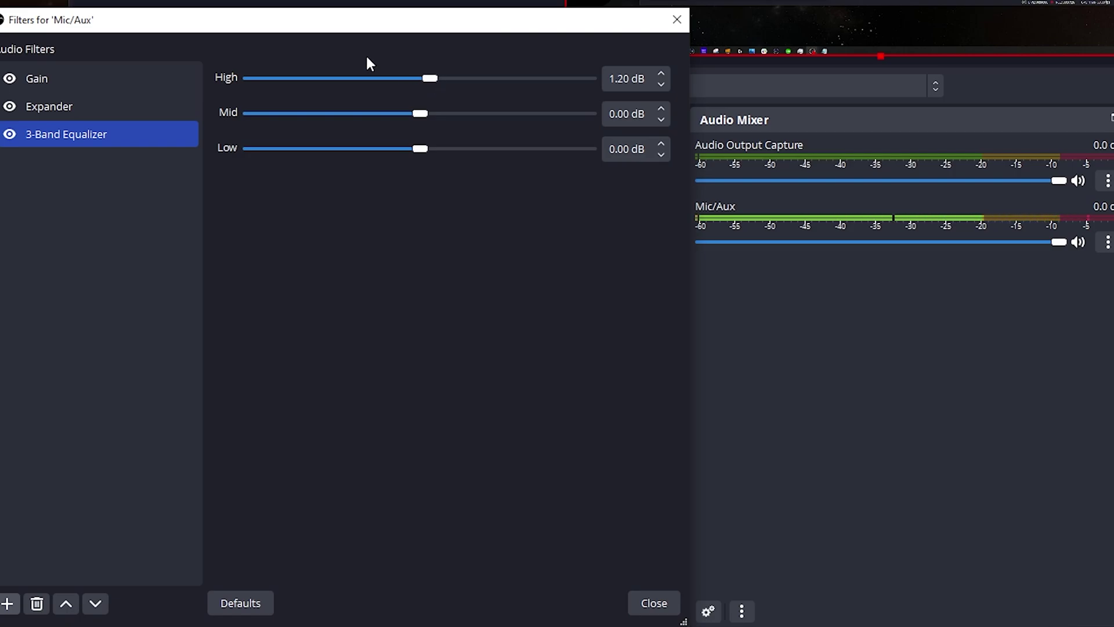
click(438, 76)
drag(432, 79, 439, 78)
drag(419, 151, 404, 148)
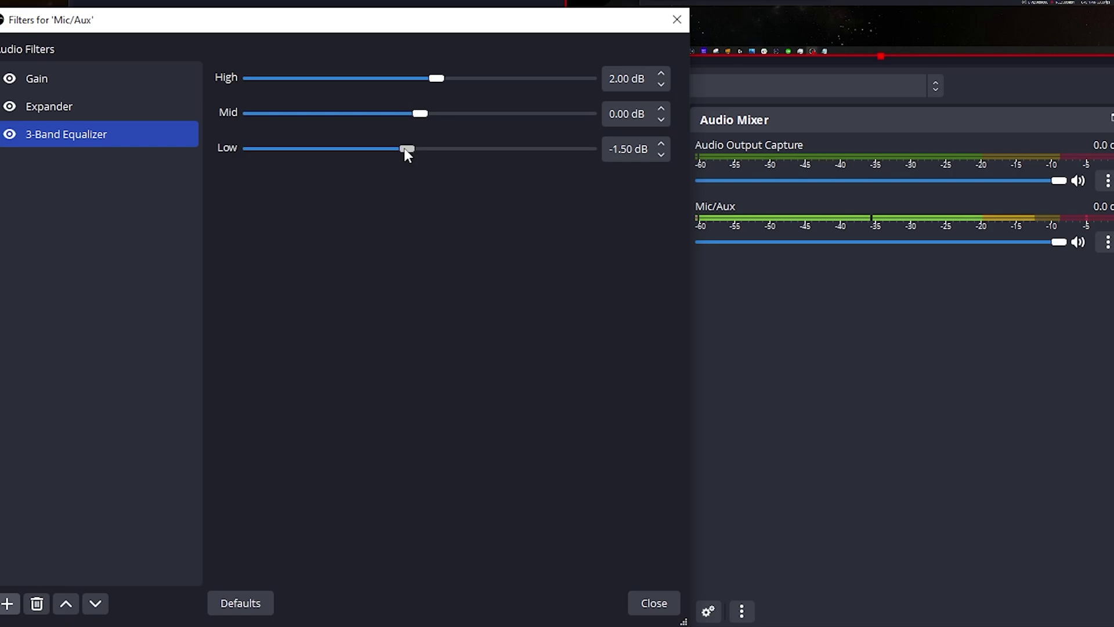
drag(424, 114, 422, 114)
Add a Compressor filter with its default name after the 3-Band Equalizer
click(8, 604)
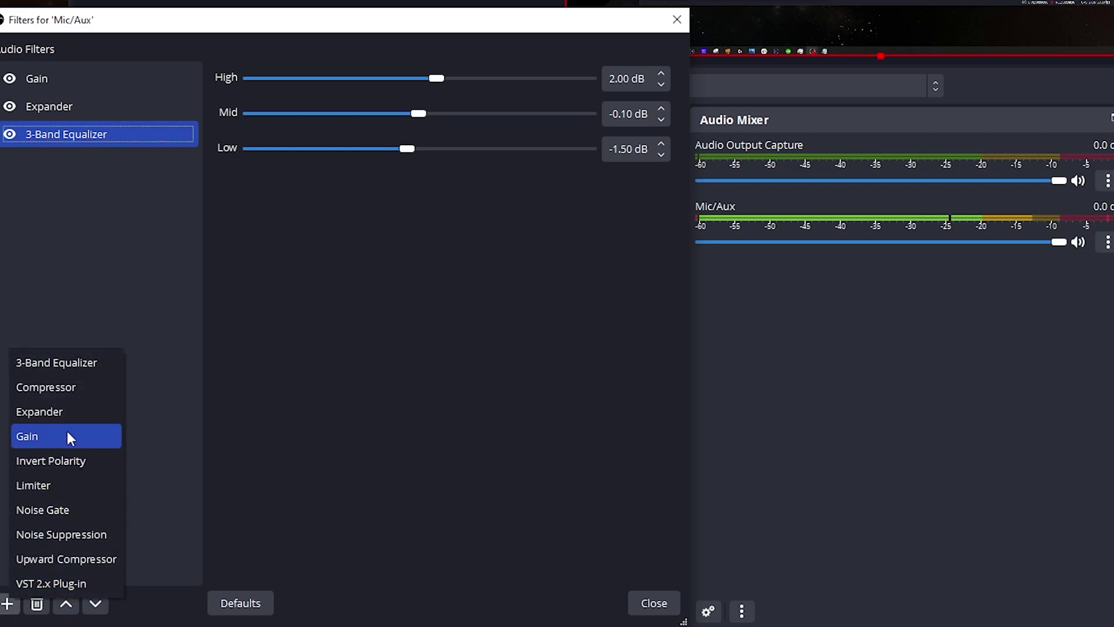
click(81, 387)
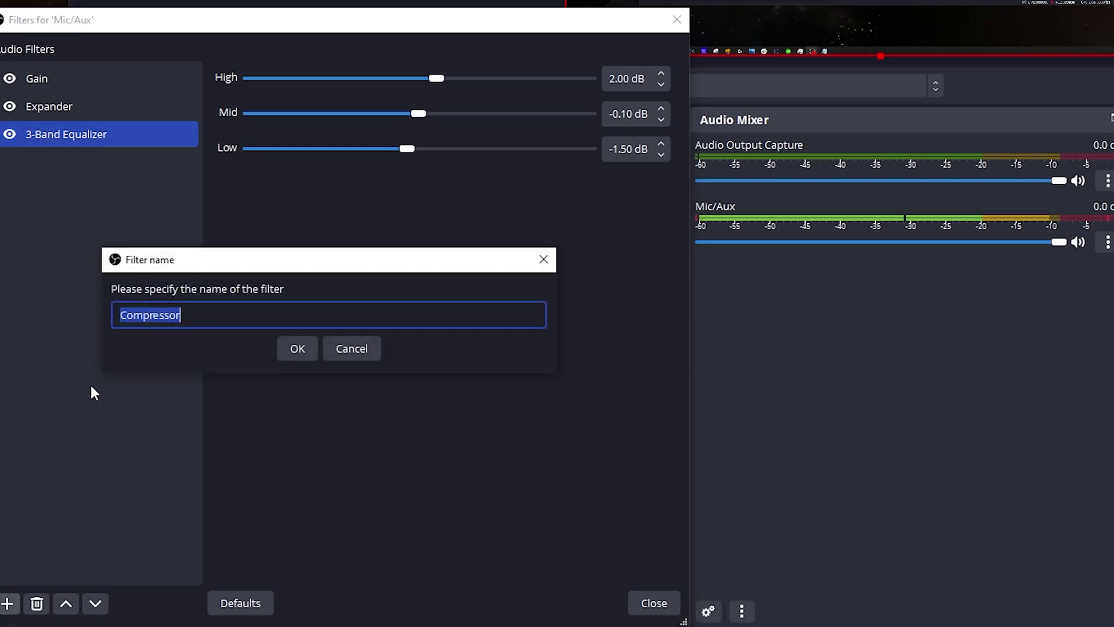
click(300, 346)
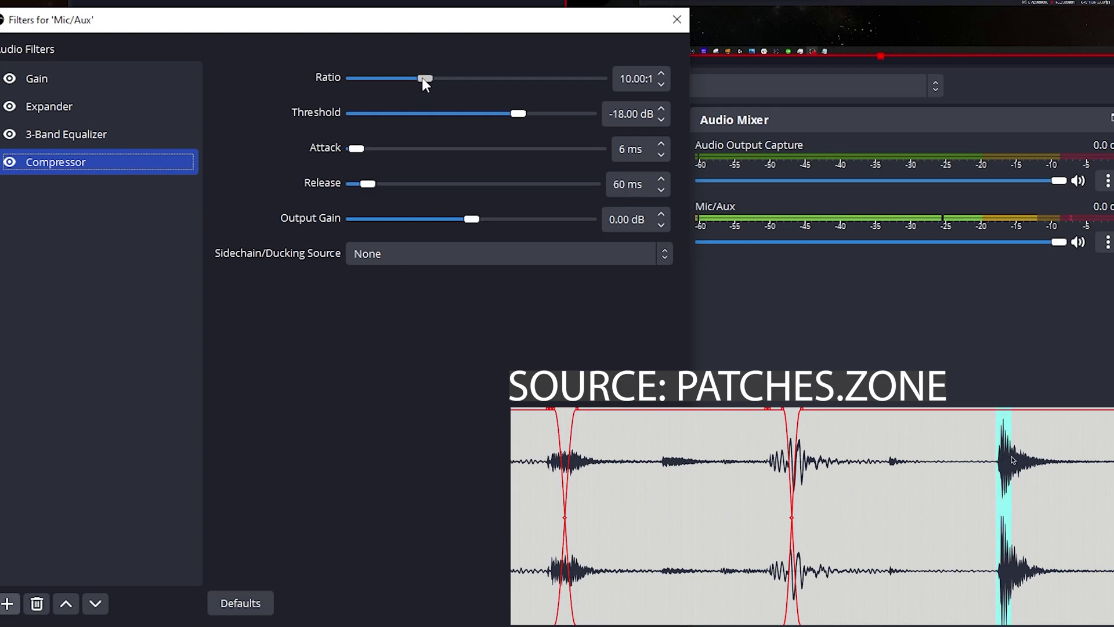
Lower the Compressor ratio from 10:1 to 4.00:1 and raise output gain to 3.50 dB
drag(423, 78, 377, 88)
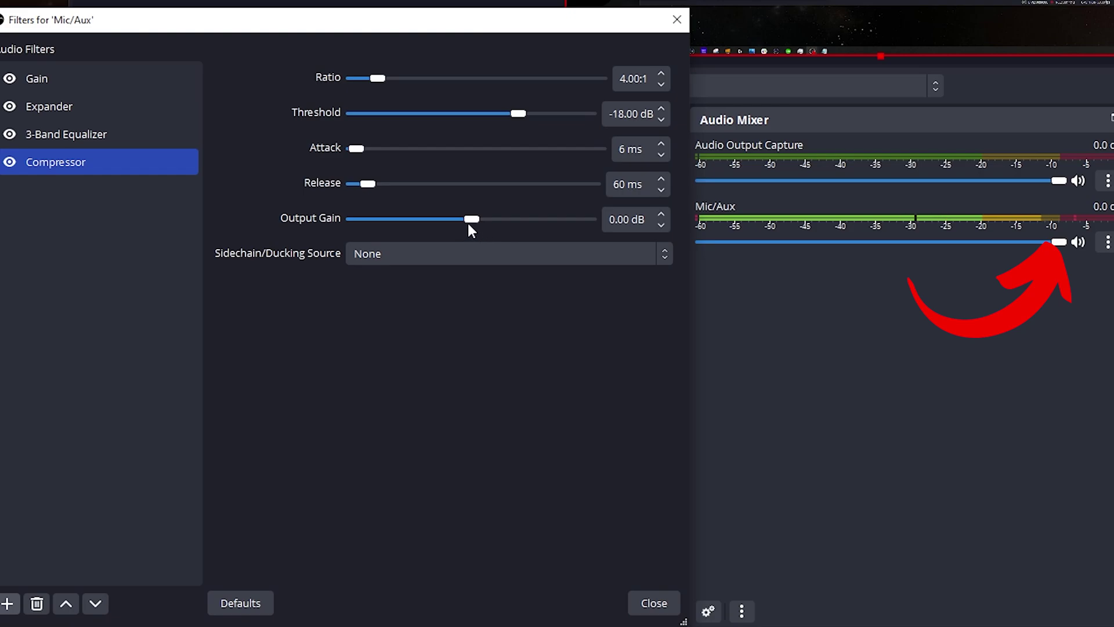
drag(470, 218, 487, 217)
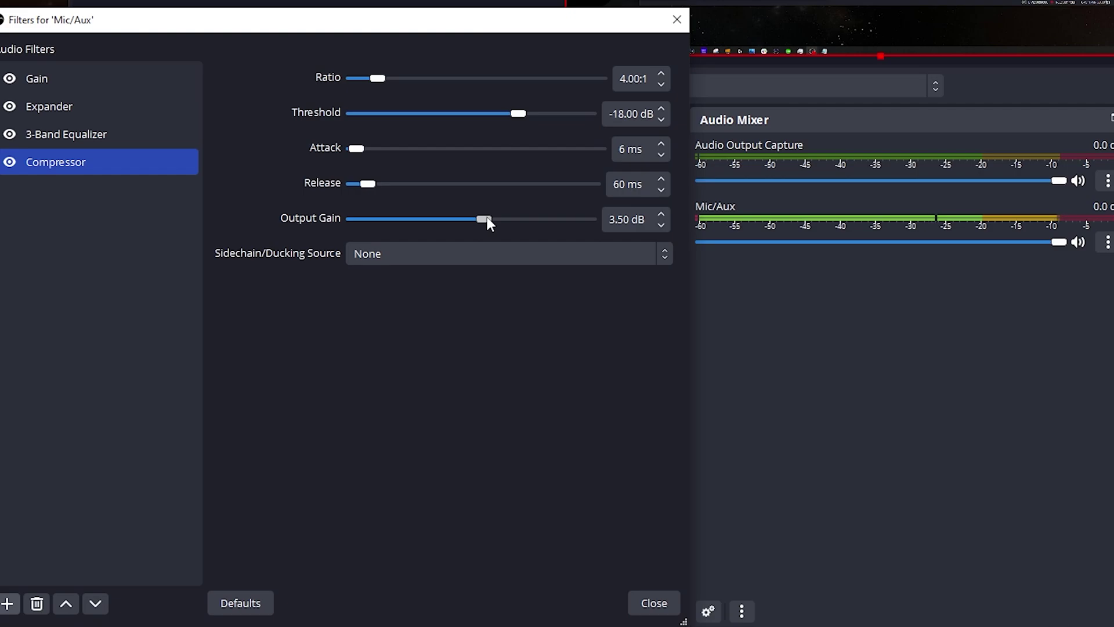
Add a Limiter filter with its default name, keeping -6.00 dB threshold and 60 ms release
click(8, 604)
click(58, 488)
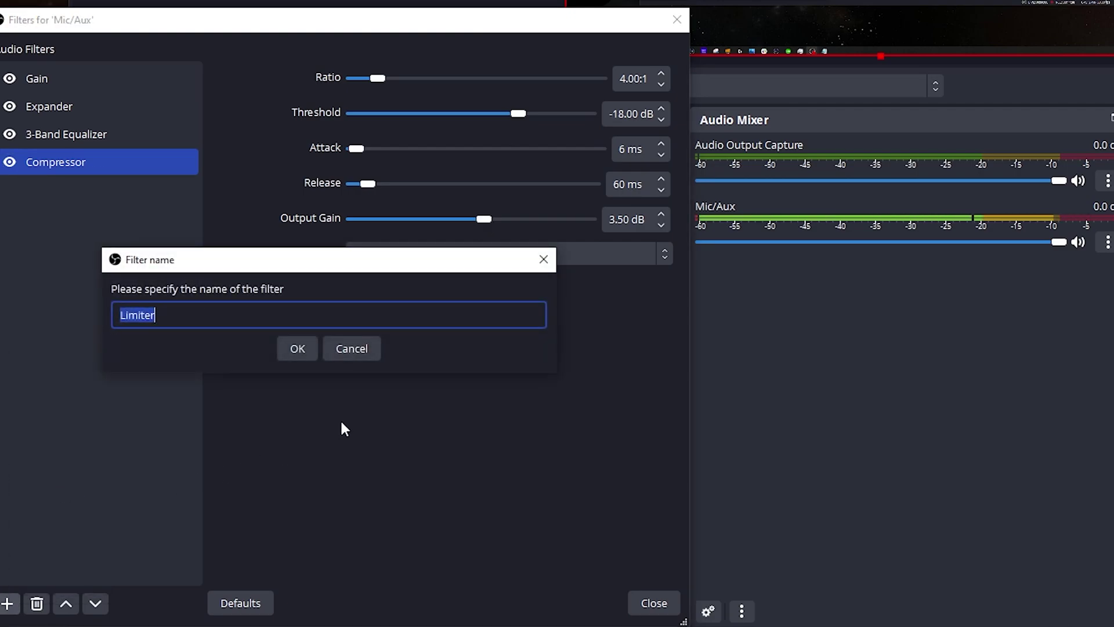
click(299, 348)
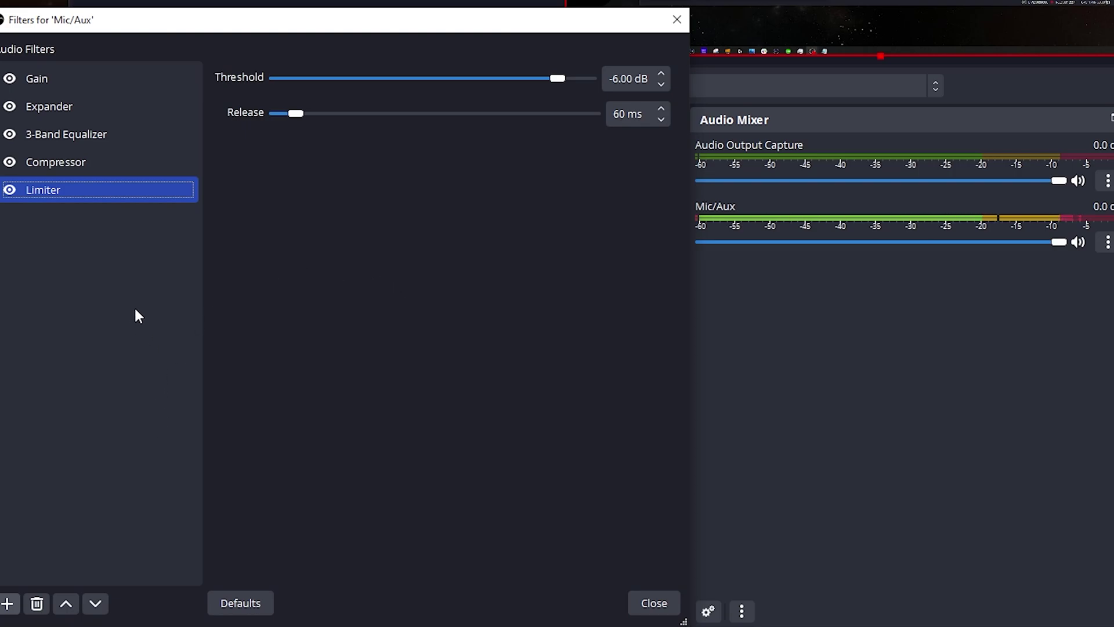
click(65, 603)
click(95, 603)
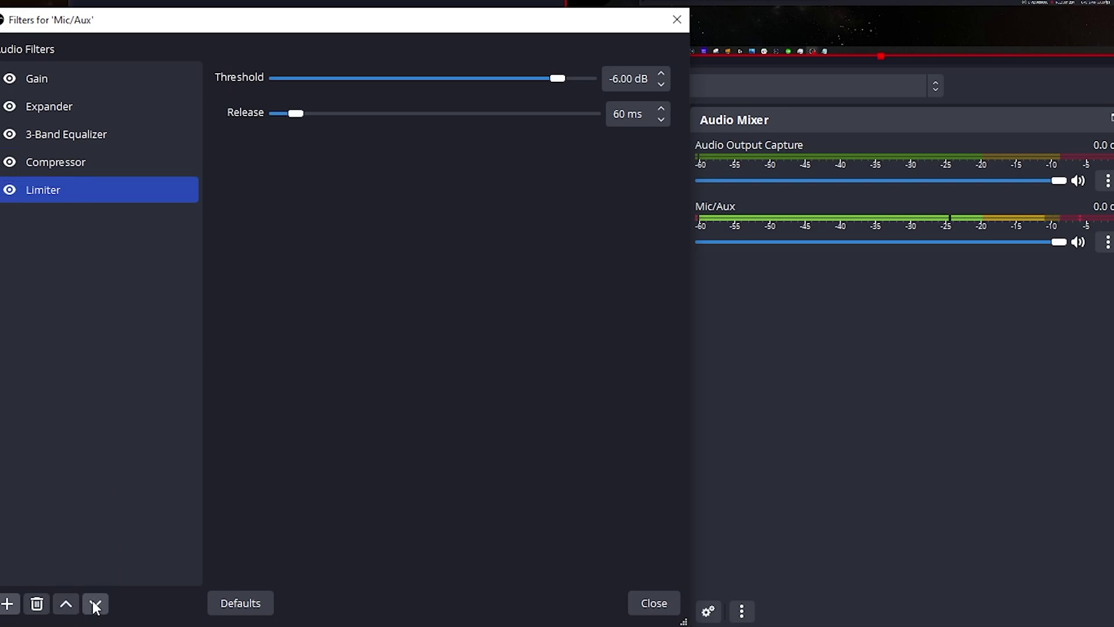